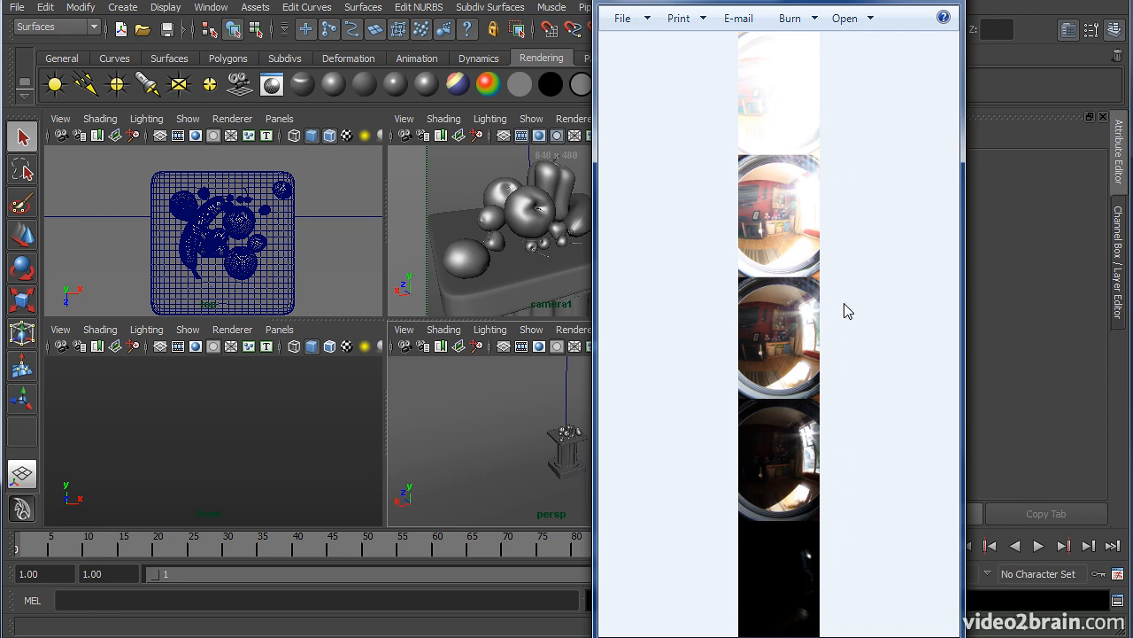
# Enlarge the strip of stacked fisheye exposures in the image viewer, examine it, and return to the Maya scene.
pyautogui.moveTo(590, 310); pyautogui.dragTo(389, 326)
pyautogui.scroll(3, 677, 335)
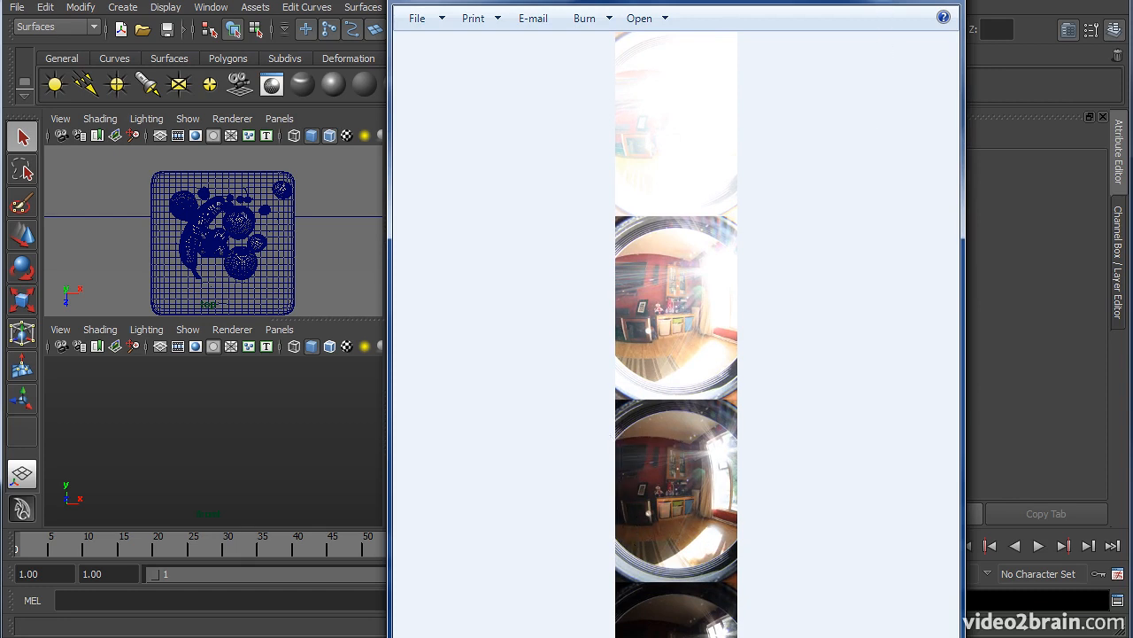
pyautogui.click(881, 0)
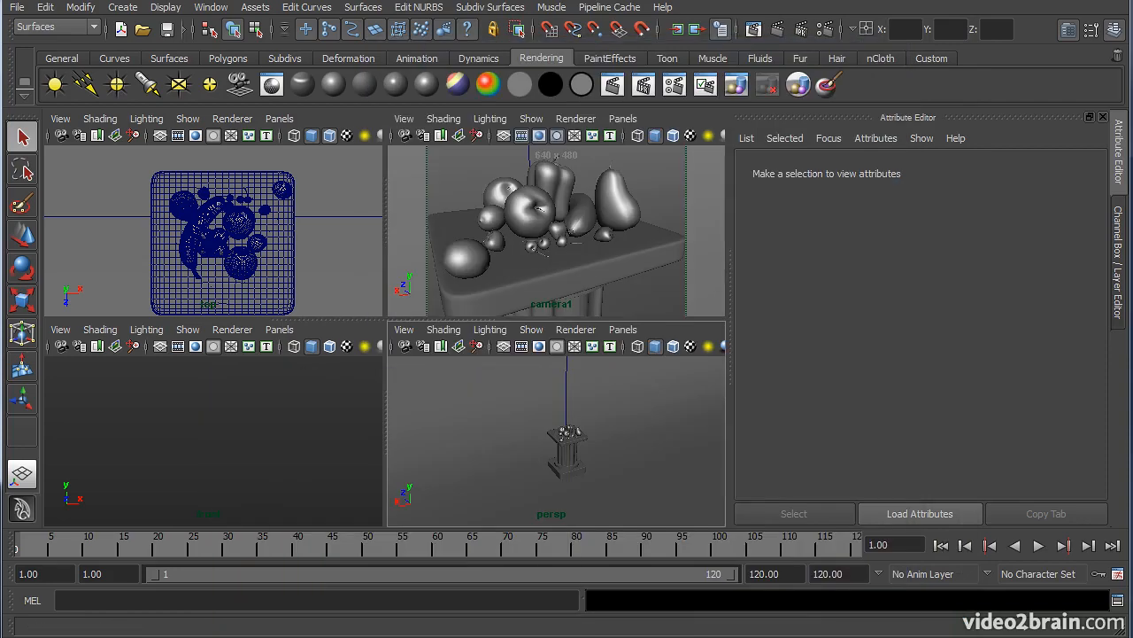
# Switch to PTGui, review the loaded bracketed exposures, and view the bracketed alignment options without applying them.
pyautogui.click(589, 632)
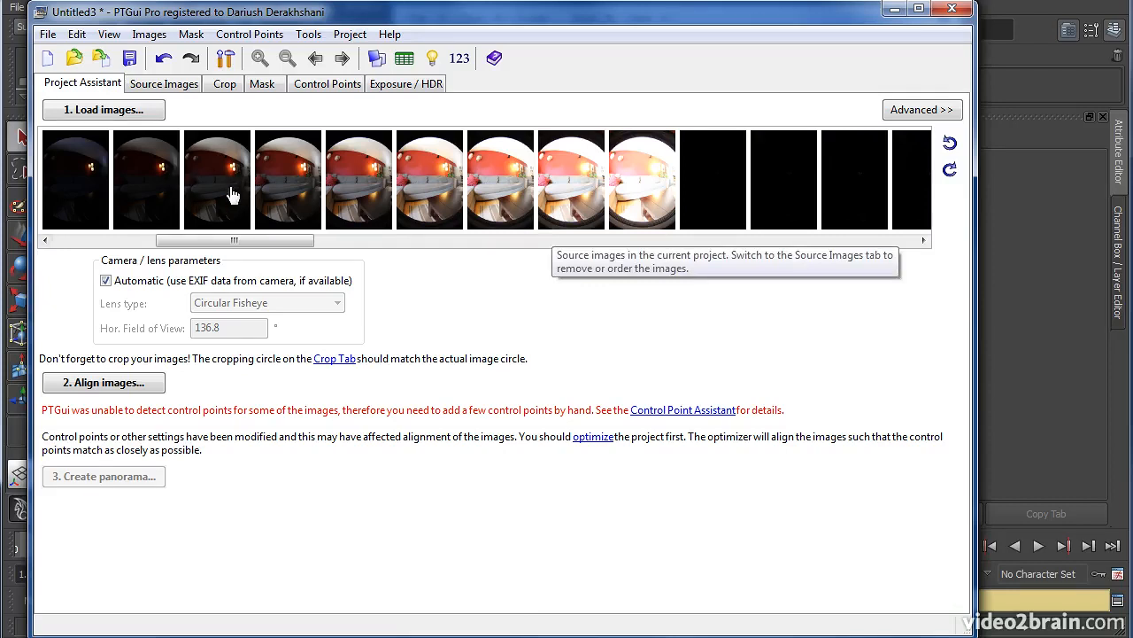
pyautogui.moveTo(200, 241); pyautogui.dragTo(76, 285)
pyautogui.click(99, 380)
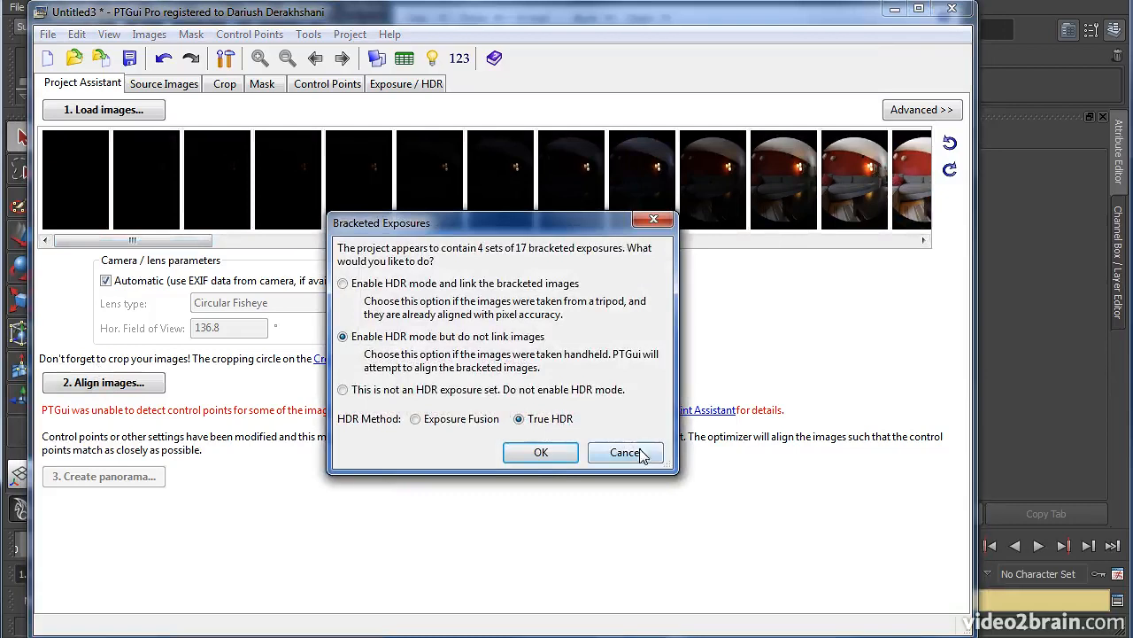
pyautogui.click(638, 453)
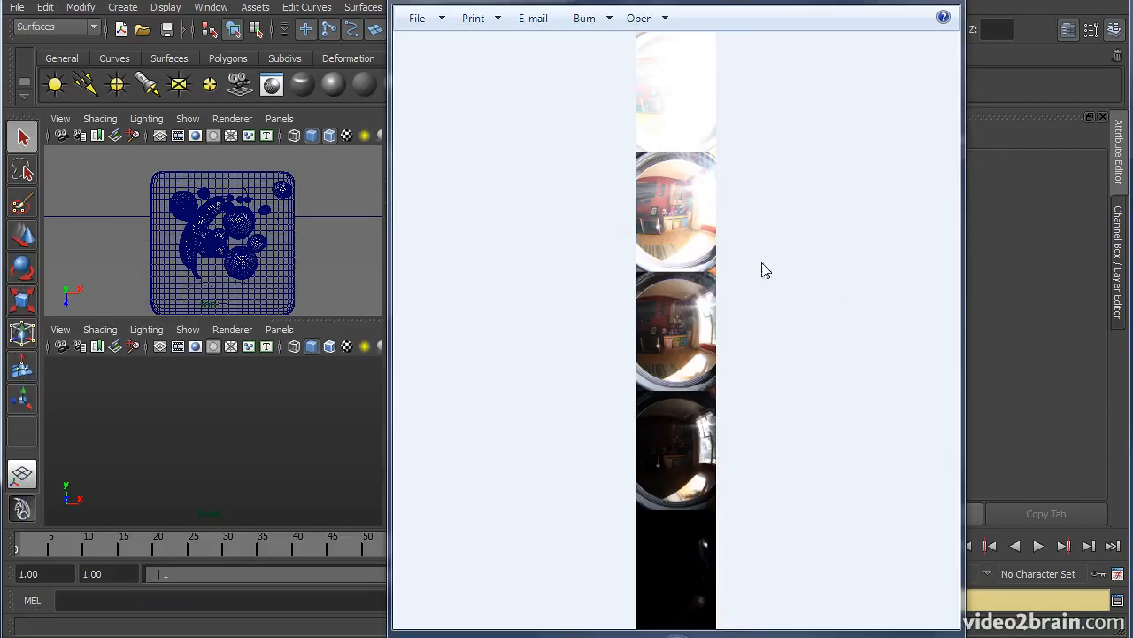
# Put the exposure strip away, examine the fisheye photos with the stitched living room panorama, and return to Maya.
pyautogui.click(882, 1)
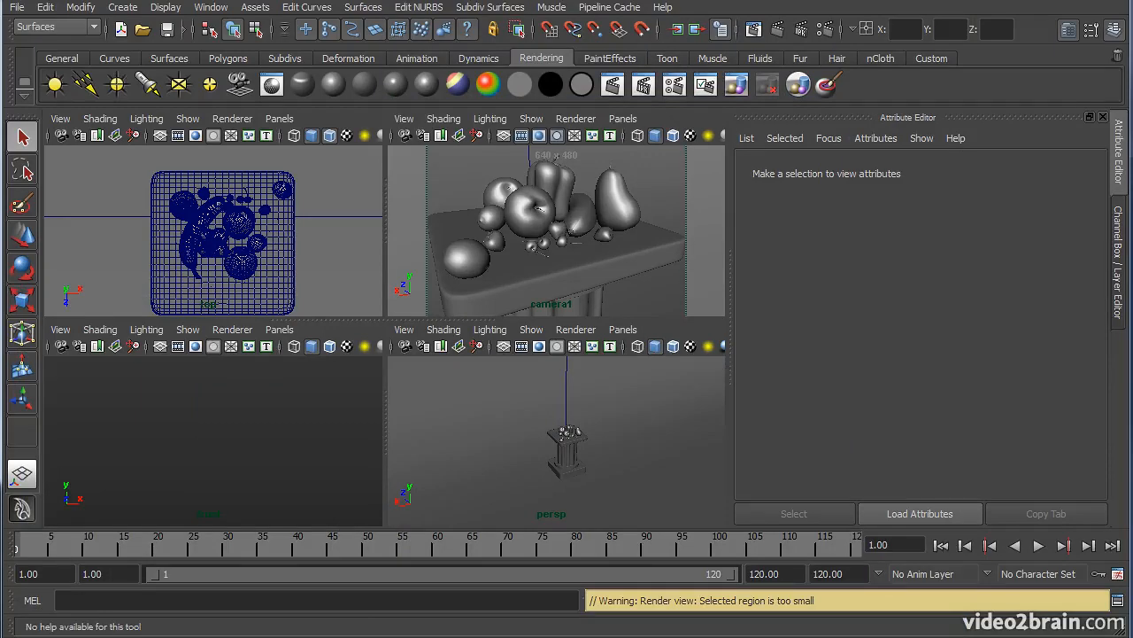
pyautogui.hotkey('alt', 'Tab')
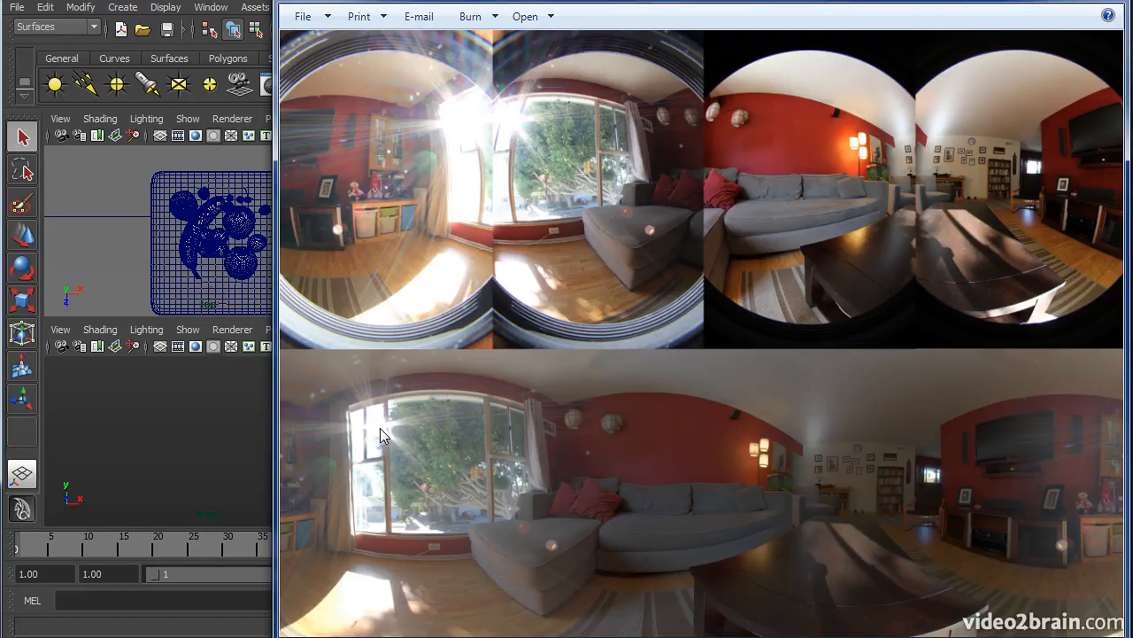
pyautogui.click(1043, 1)
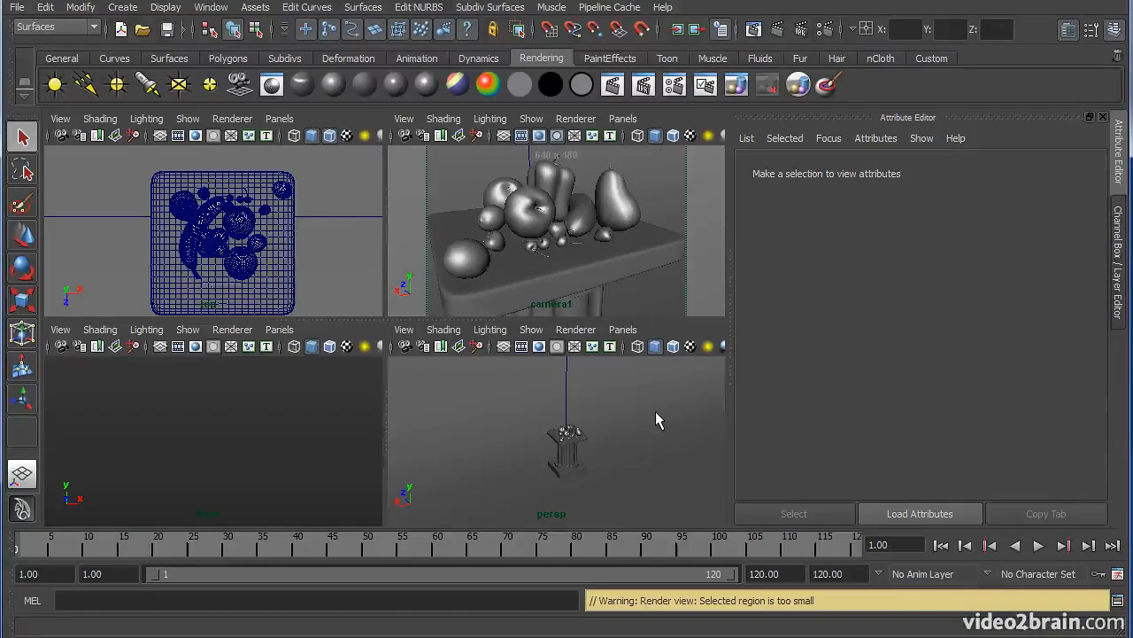
# Show the perspective view on its own and set the scene to render using mental ray.
pyautogui.click(673, 333)
pyautogui.press('space')
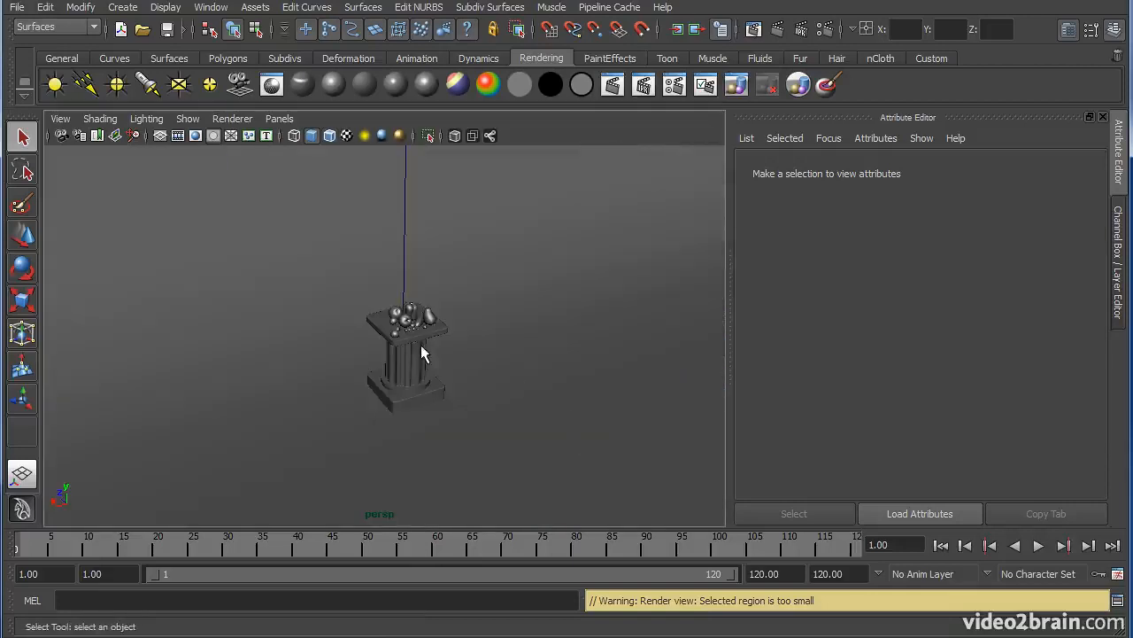
pyautogui.keyDown('alt'); pyautogui.moveTo(422, 355); pyautogui.dragTo(476, 329); pyautogui.keyUp('alt')
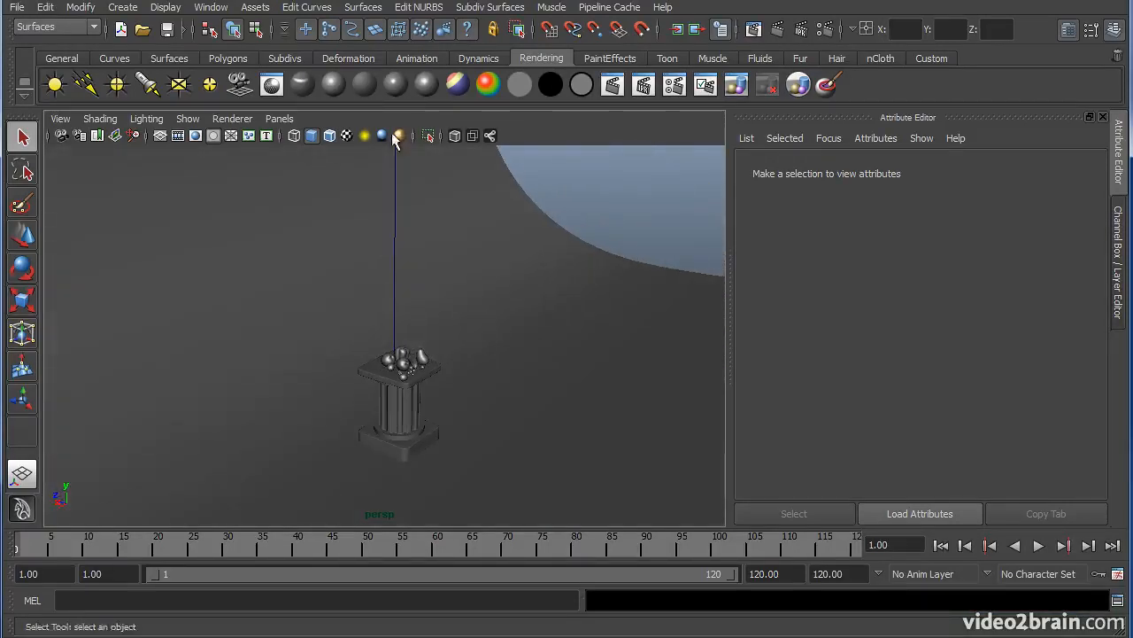
pyautogui.click(825, 33)
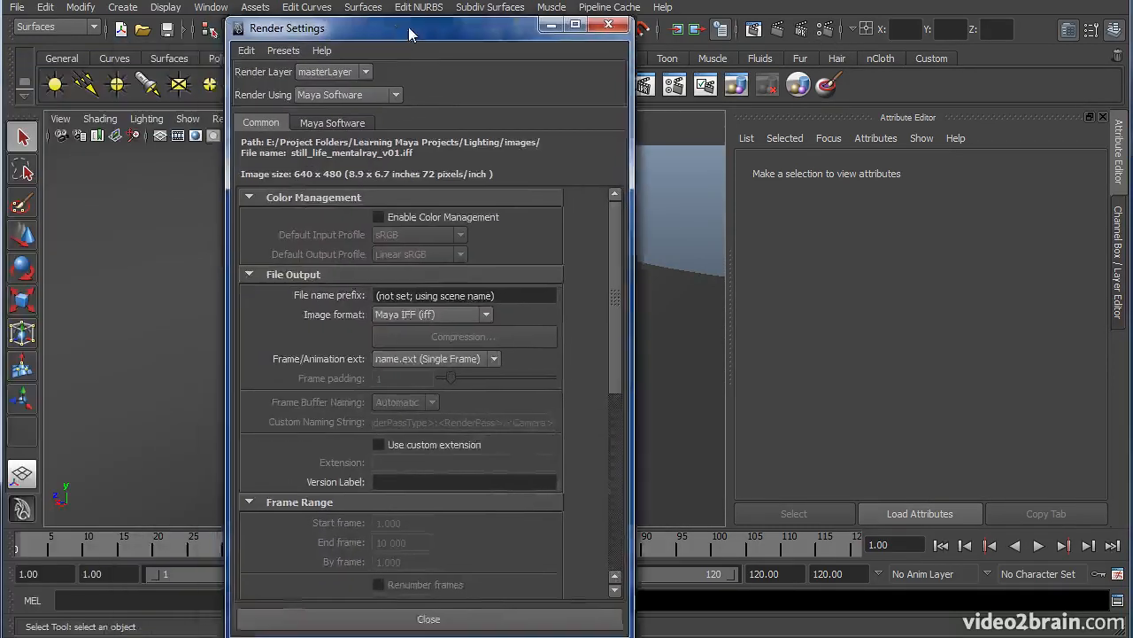
pyautogui.click(365, 75)
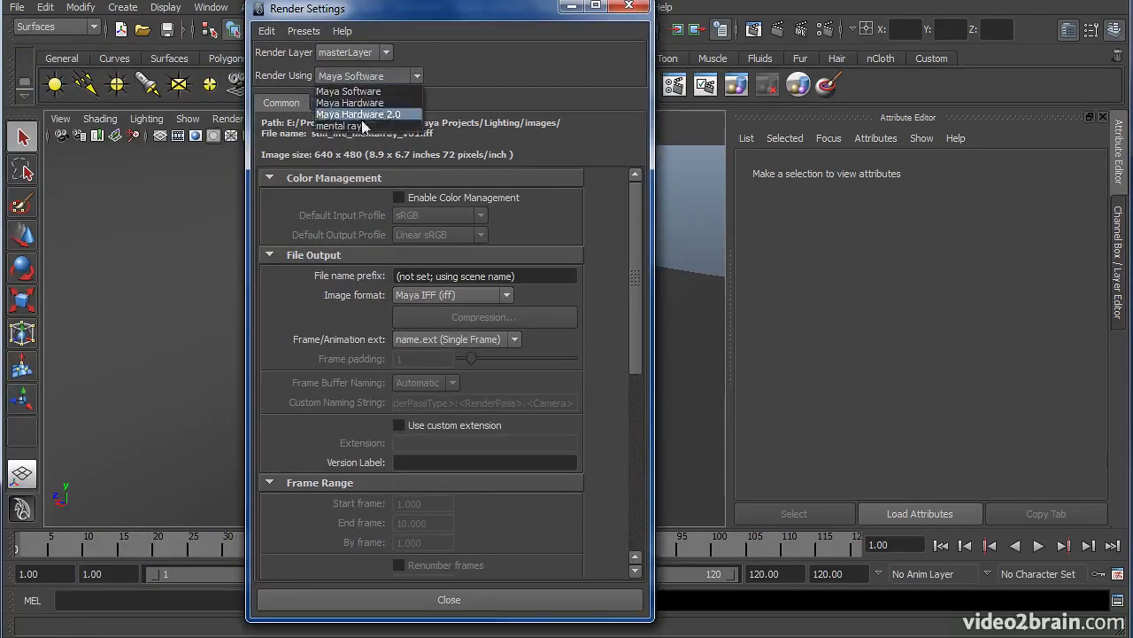
pyautogui.click(365, 127)
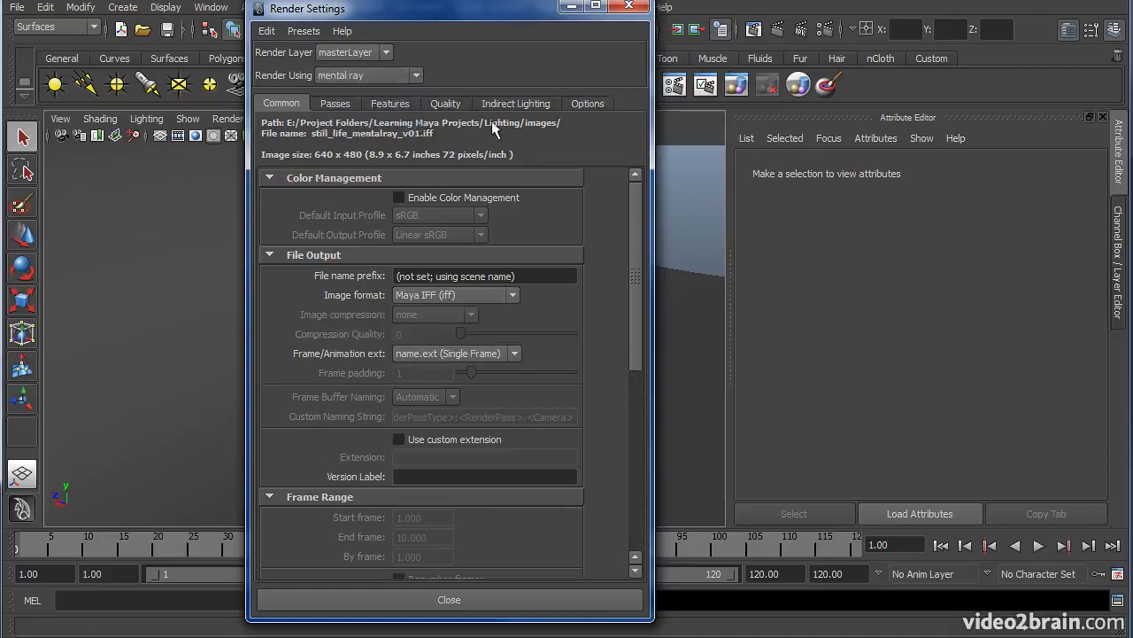
# Create an image based lighting node in mental ray's Indirect Lighting settings and select its sphere in the perspective view.
pyautogui.click(520, 106)
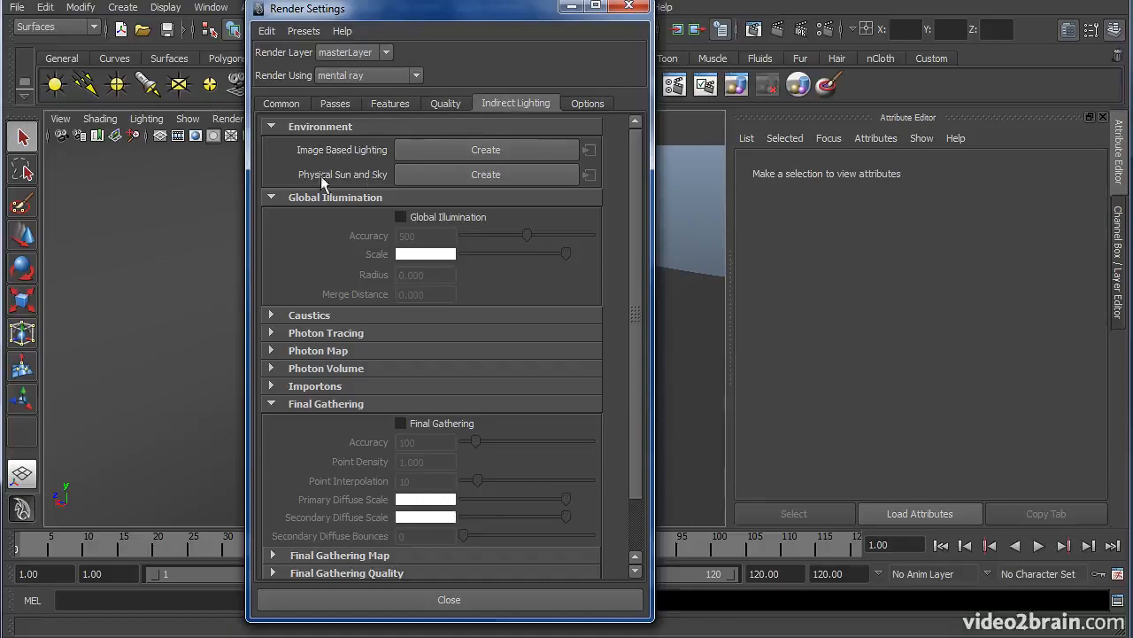
pyautogui.click(473, 150)
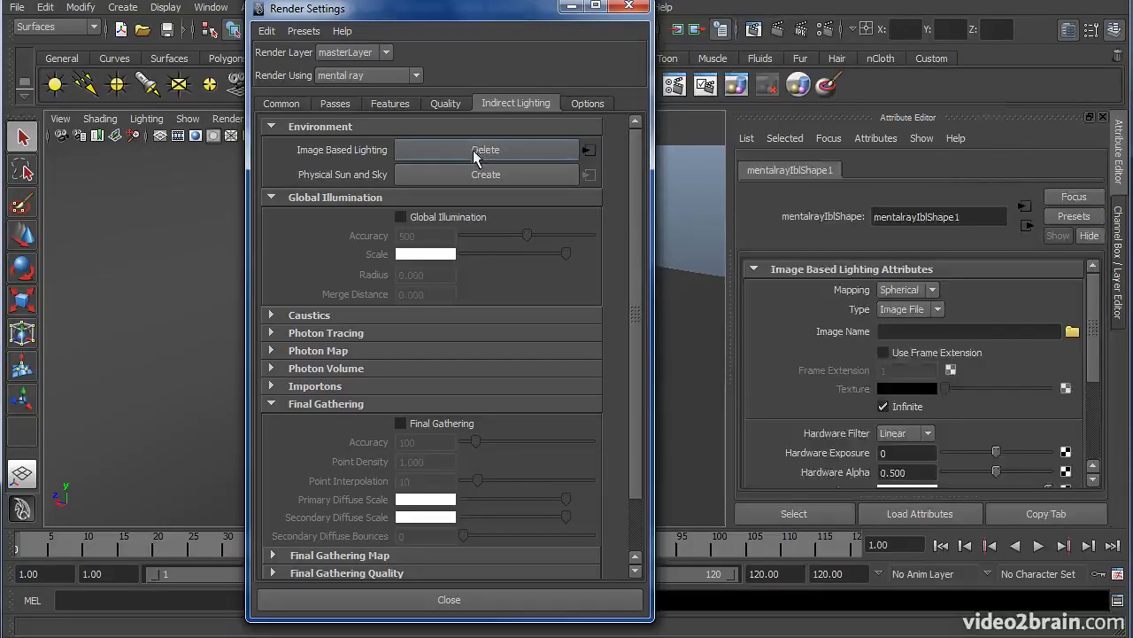
pyautogui.click(571, 7)
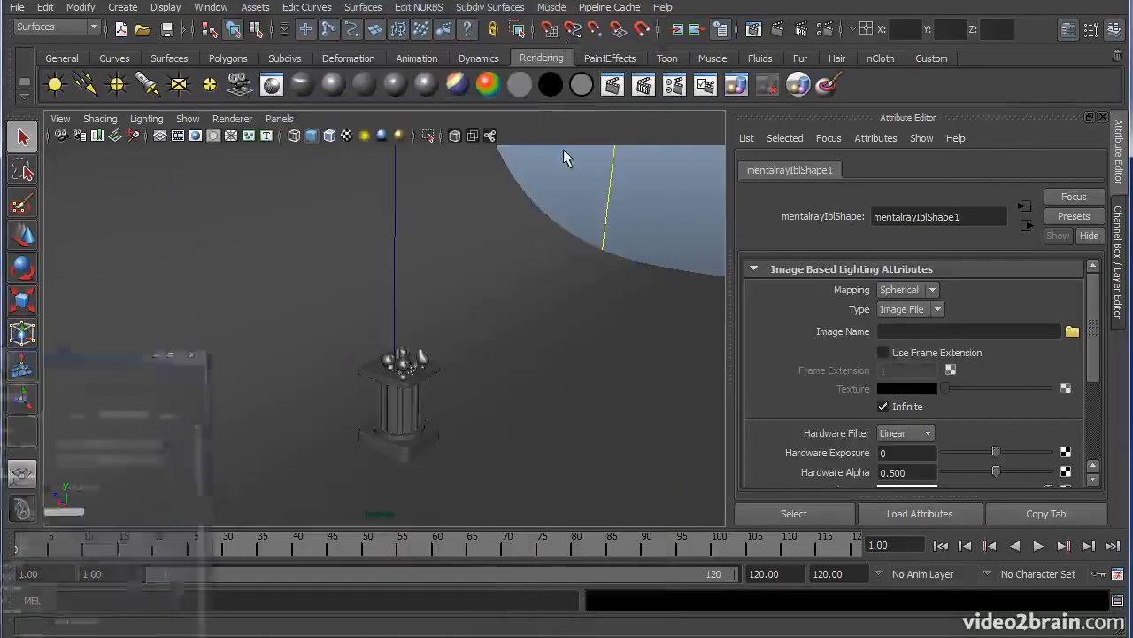
pyautogui.keyDown('alt'); pyautogui.moveTo(612, 240); pyautogui.dragTo(345, 318, button='right'); pyautogui.keyUp('alt')
pyautogui.keyDown('alt'); pyautogui.moveTo(344, 318); pyautogui.dragTo(367, 305); pyautogui.keyUp('alt')
pyautogui.keyDown('alt'); pyautogui.moveTo(309, 327); pyautogui.dragTo(387, 292); pyautogui.keyUp('alt')
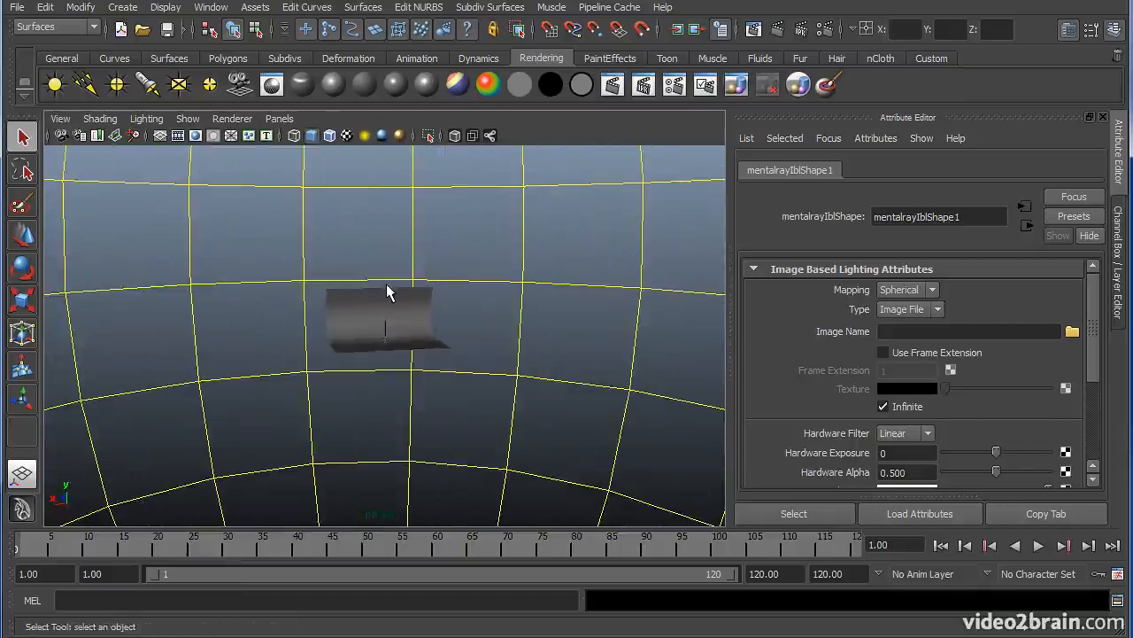
pyautogui.click(574, 303)
pyautogui.click(610, 321)
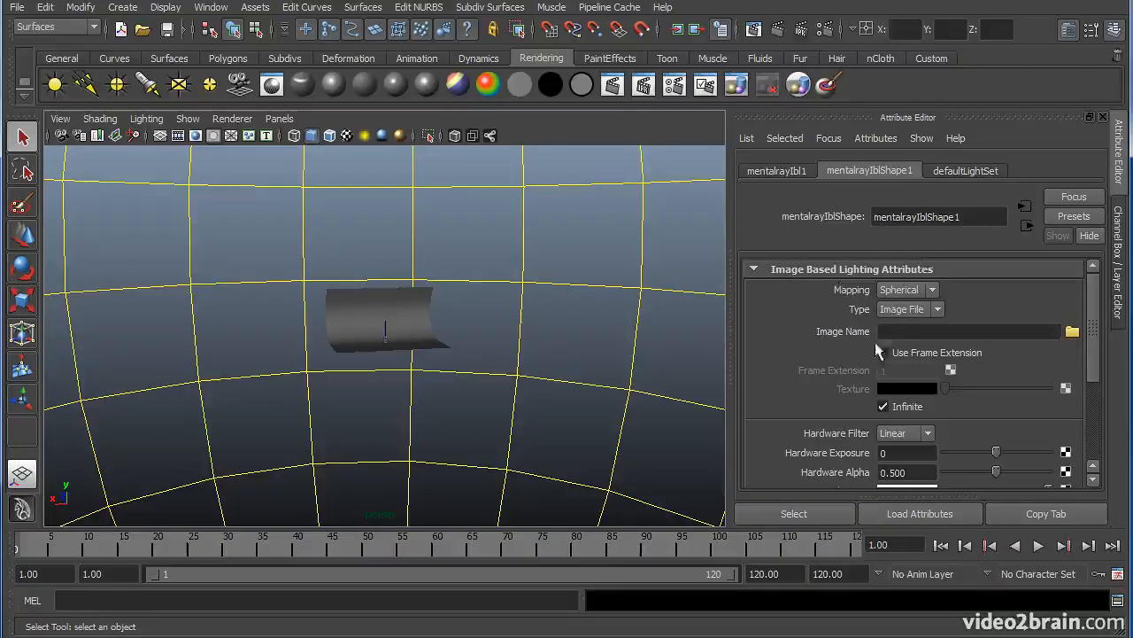
# Load livingRoomPanoramic.hdr from E:\Word Documents\Maya Intro 2013\Maya2013Projects\TableLamp\sourceimages as the image based lighting image.
pyautogui.click(1071, 332)
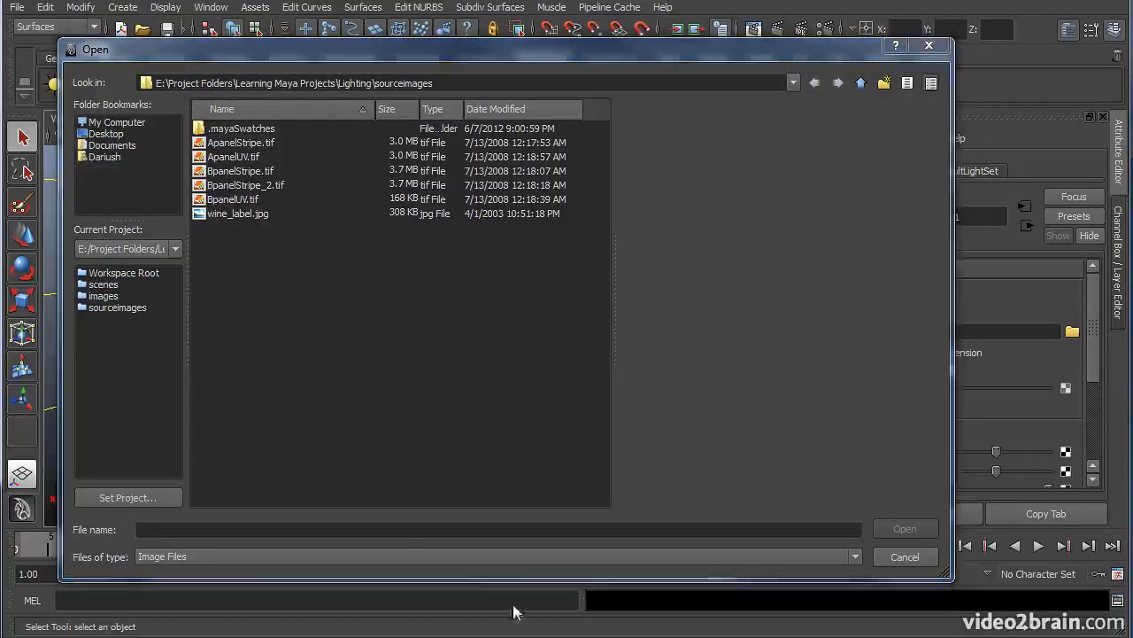
pyautogui.click(329, 529)
pyautogui.write('E:\\Word Documents\\Maya Intro 2013\\Maya2013Projects\\TableLamp\\sourceimages')
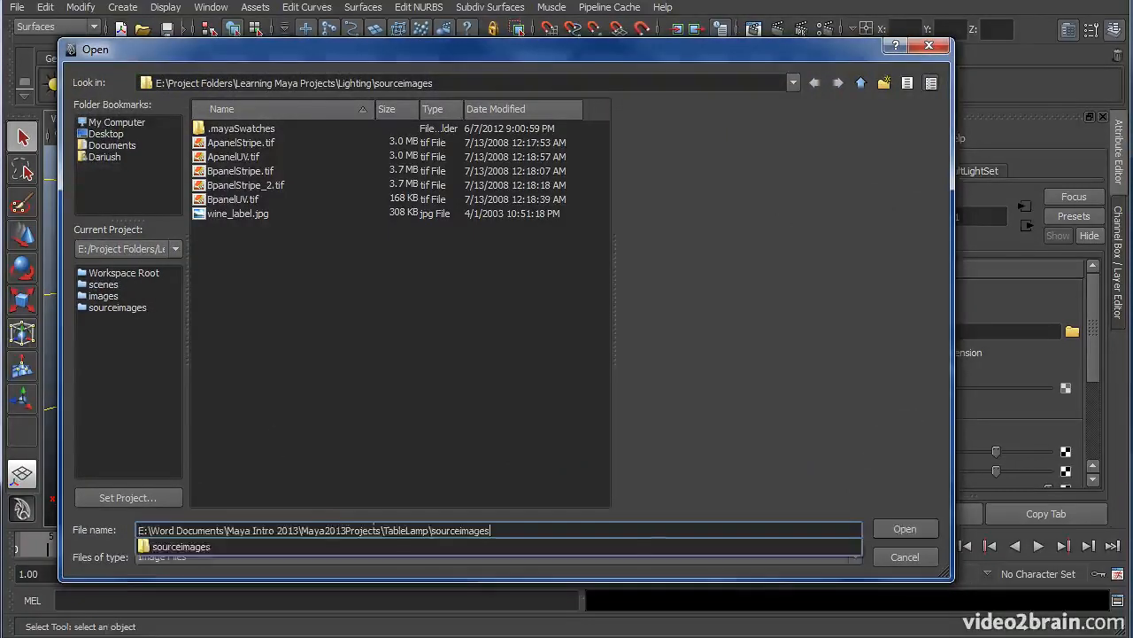
pyautogui.click(912, 529)
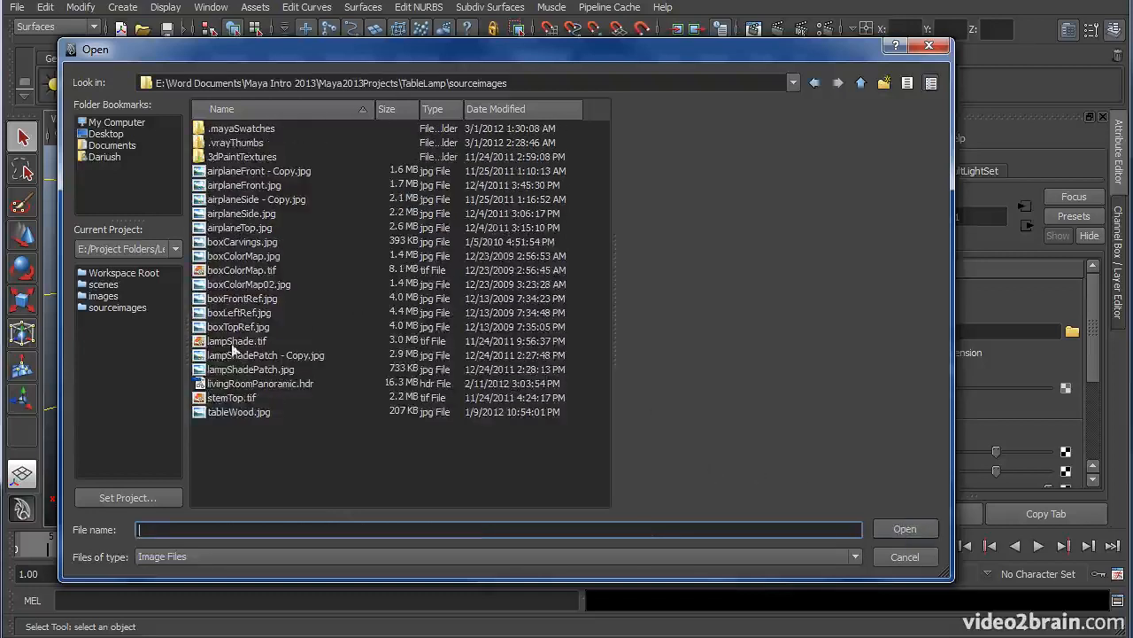
pyautogui.doubleClick(235, 383)
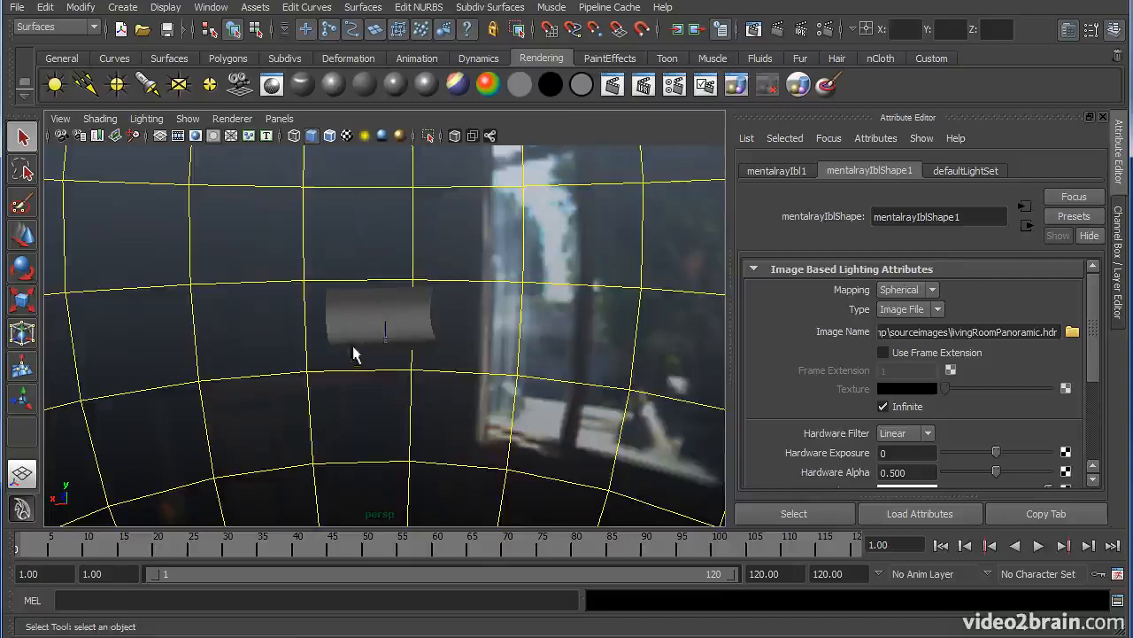
# Examine how the panorama's window and lamps are placed on the lighting sphere around the backdrop.
pyautogui.keyDown('alt'); pyautogui.moveTo(352, 347); pyautogui.dragTo(413, 301); pyautogui.keyUp('alt')
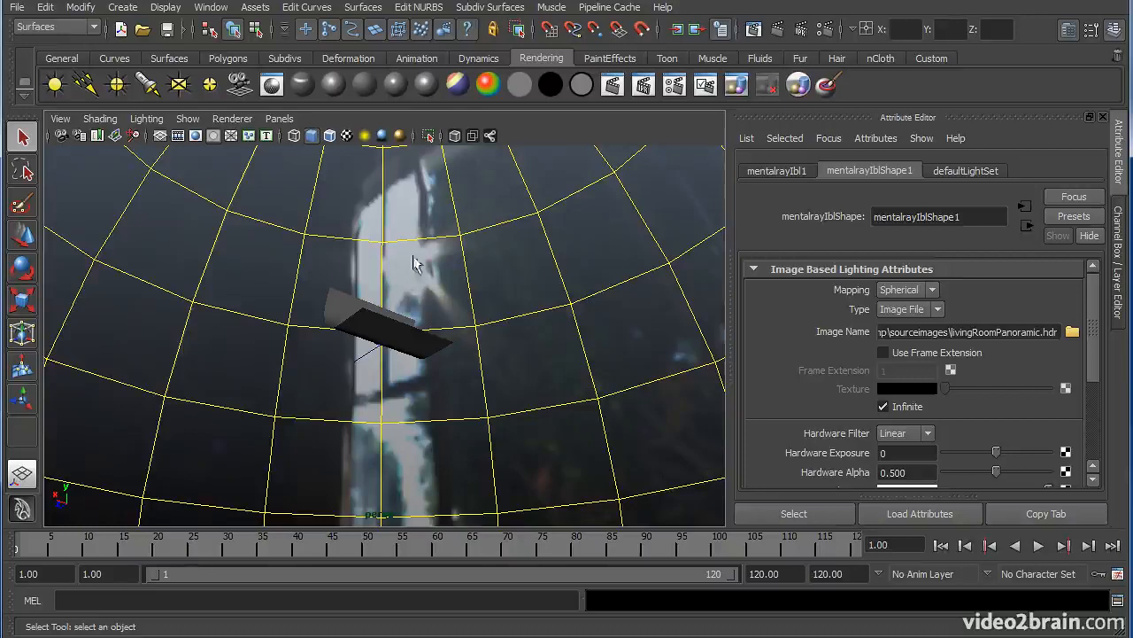
pyautogui.keyDown('alt'); pyautogui.moveTo(429, 285); pyautogui.dragTo(275, 259); pyautogui.keyUp('alt')
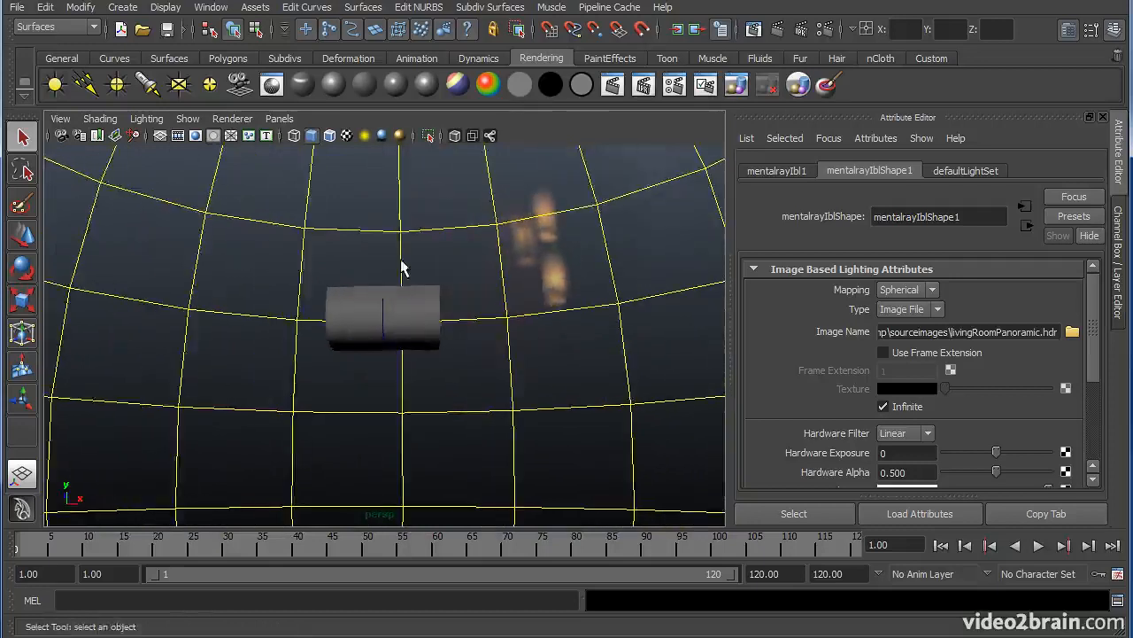
pyautogui.keyDown('alt'); pyautogui.moveTo(324, 289); pyautogui.dragTo(385, 283); pyautogui.keyUp('alt')
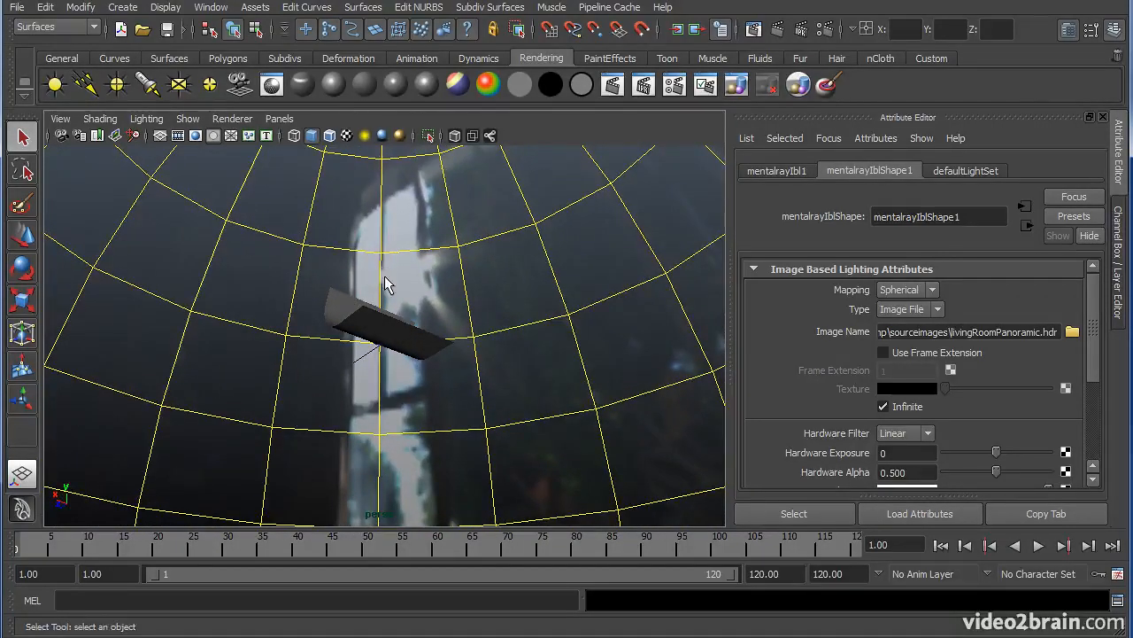
pyautogui.keyDown('alt'); pyautogui.moveTo(476, 303); pyautogui.dragTo(432, 353); pyautogui.keyUp('alt')
pyautogui.keyDown('alt'); pyautogui.moveTo(527, 348); pyautogui.dragTo(525, 281, button='right'); pyautogui.keyUp('alt')
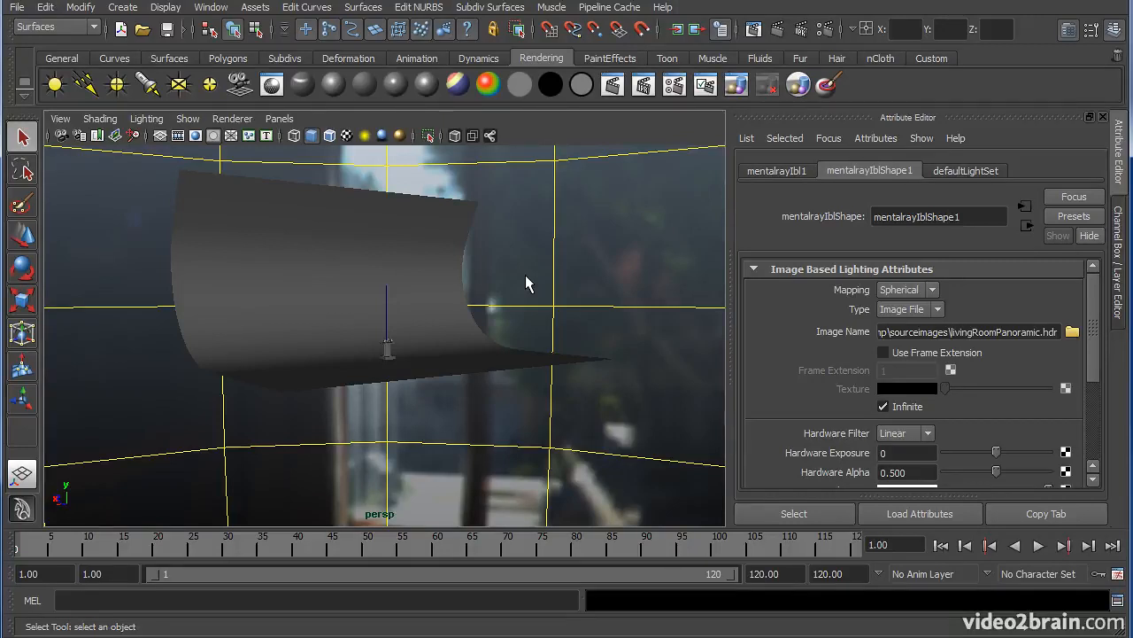
# Examine the still life pedestal up close and its placement inside the image based lighting sphere.
pyautogui.keyDown('alt'); pyautogui.moveTo(525, 276); pyautogui.dragTo(613, 379, button='right'); pyautogui.keyUp('alt')
pyautogui.keyDown('alt'); pyautogui.moveTo(419, 383); pyautogui.dragTo(442, 395); pyautogui.keyUp('alt')
pyautogui.keyDown('alt'); pyautogui.moveTo(441, 396); pyautogui.dragTo(405, 316, button='middle'); pyautogui.keyUp('alt')
pyautogui.keyDown('alt'); pyautogui.moveTo(405, 316); pyautogui.dragTo(521, 321, button='right'); pyautogui.keyUp('alt')
pyautogui.keyDown('alt'); pyautogui.moveTo(399, 310); pyautogui.dragTo(421, 312); pyautogui.keyUp('alt')
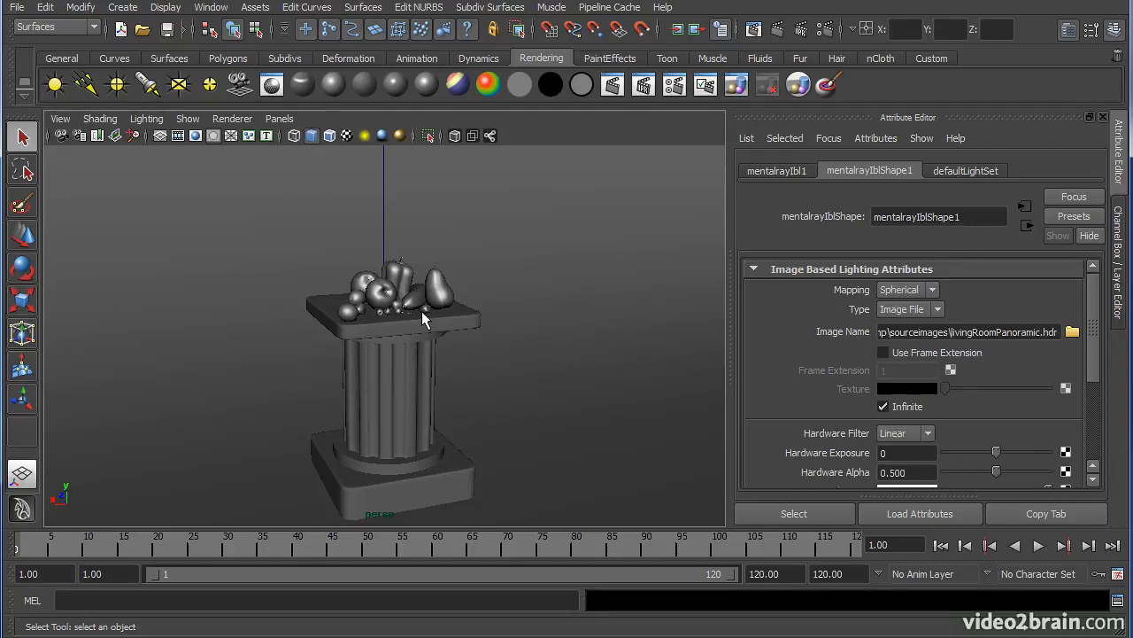
pyautogui.keyDown('alt'); pyautogui.moveTo(422, 311); pyautogui.dragTo(651, 344); pyautogui.keyUp('alt')
pyautogui.scroll(-5, 651, 343)
pyautogui.keyDown('alt'); pyautogui.moveTo(519, 310); pyautogui.dragTo(480, 288, button='right'); pyautogui.keyUp('alt')
pyautogui.keyDown('alt'); pyautogui.moveTo(480, 288); pyautogui.dragTo(366, 293); pyautogui.keyUp('alt')
pyautogui.keyDown('alt'); pyautogui.moveTo(367, 293); pyautogui.dragTo(542, 326, button='right'); pyautogui.keyUp('alt')
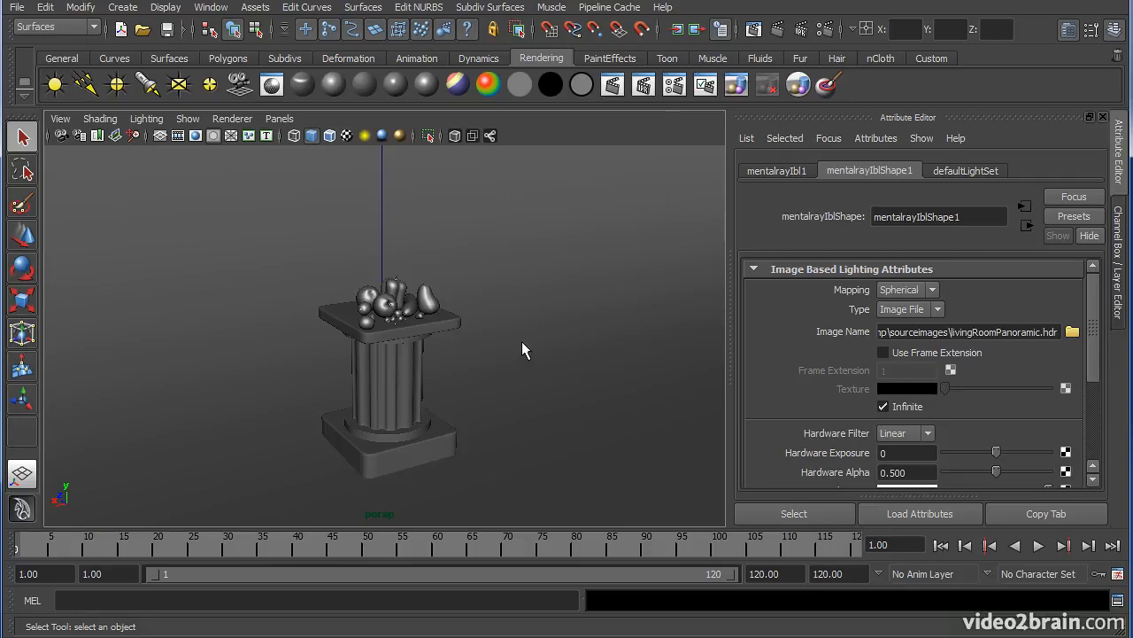